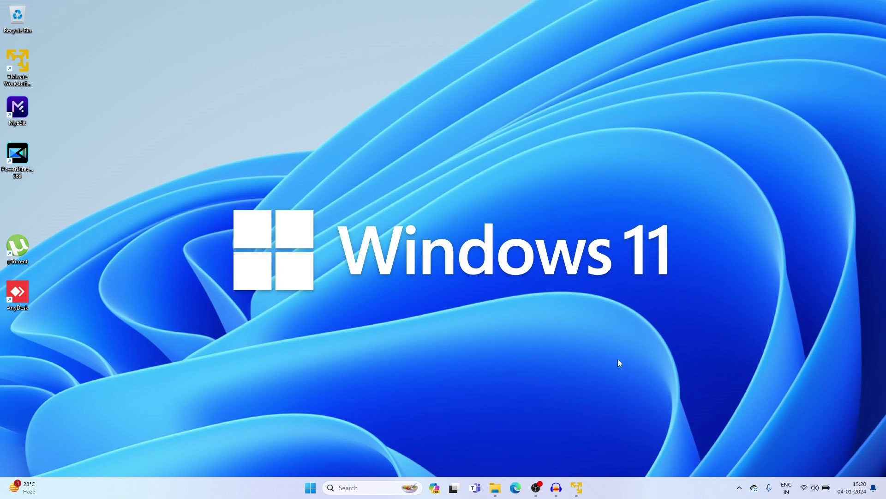
Check the Downloads folder, then bring the VMware Player window back up
{"action": "left_click", "coordinate": [498, 489]}
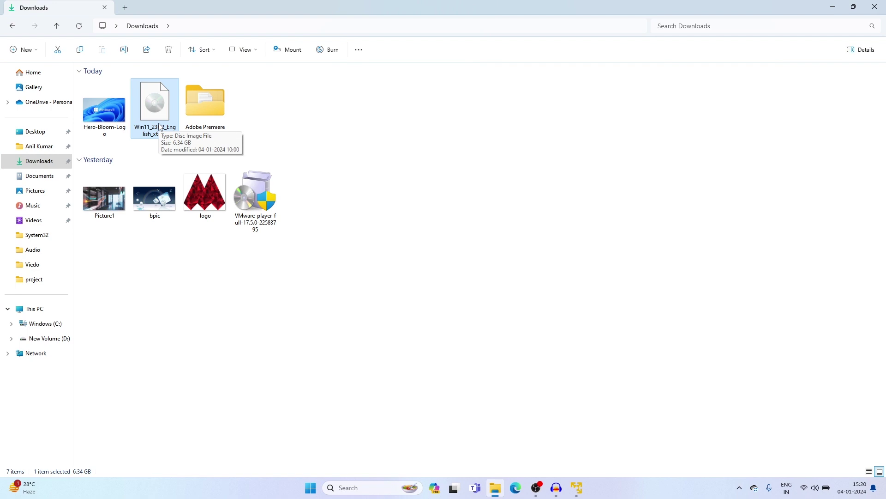
{"action": "left_click", "coordinate": [831, 7]}
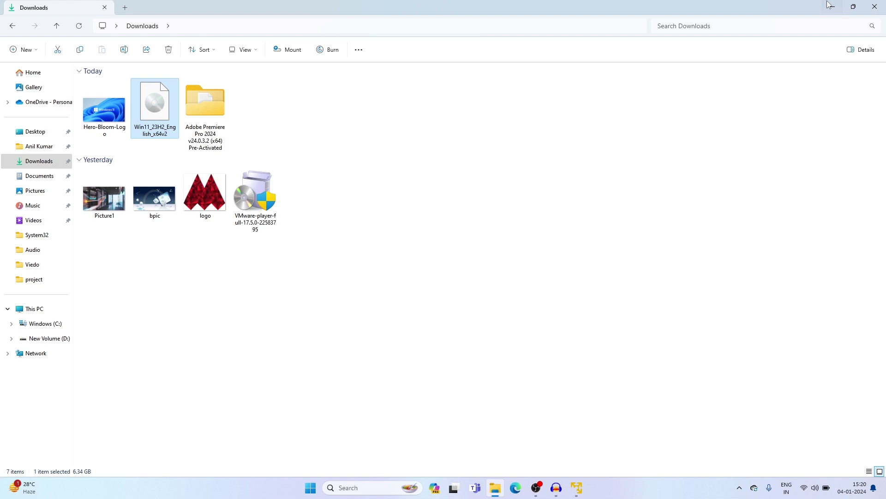
{"action": "left_click", "coordinate": [576, 487]}
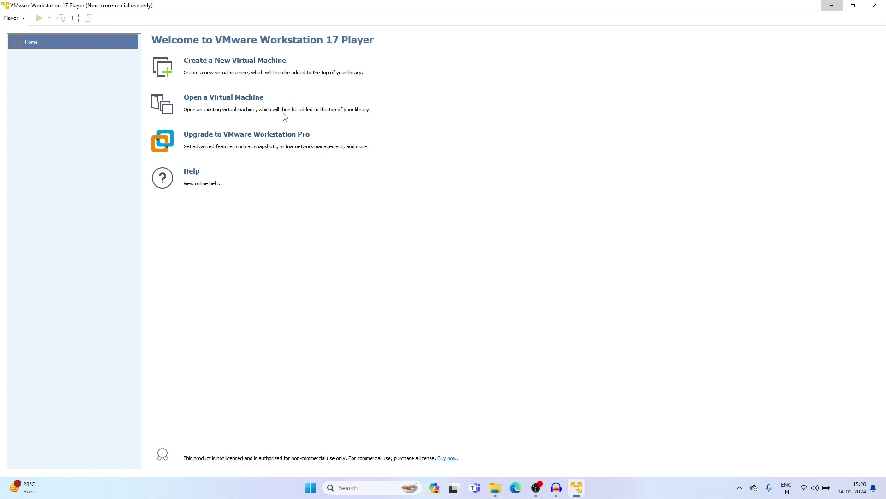
Start a new virtual machine installing from the Win11_23H2_English_x64v2 disc image
{"action": "left_click", "coordinate": [241, 65]}
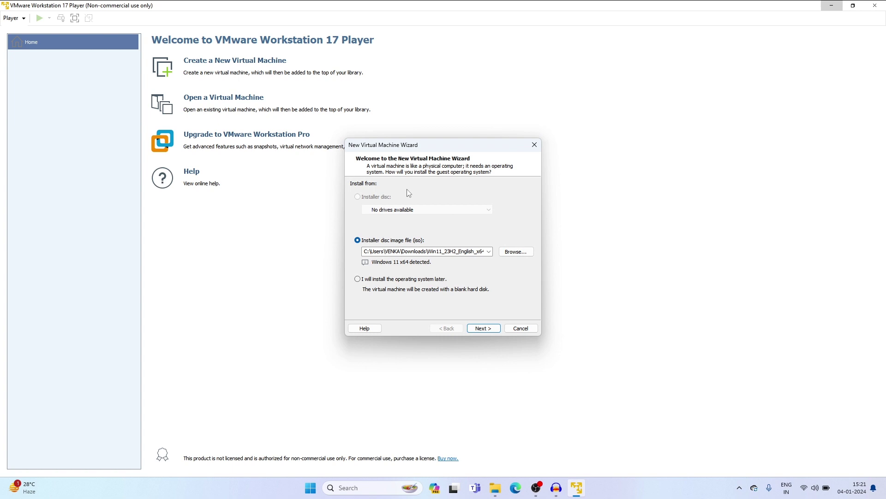
{"action": "left_click", "coordinate": [515, 251]}
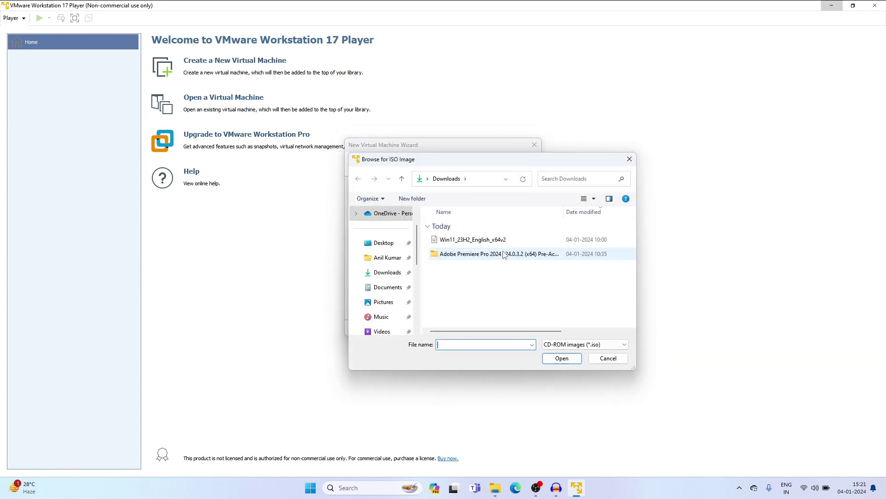
{"action": "left_click", "coordinate": [456, 240]}
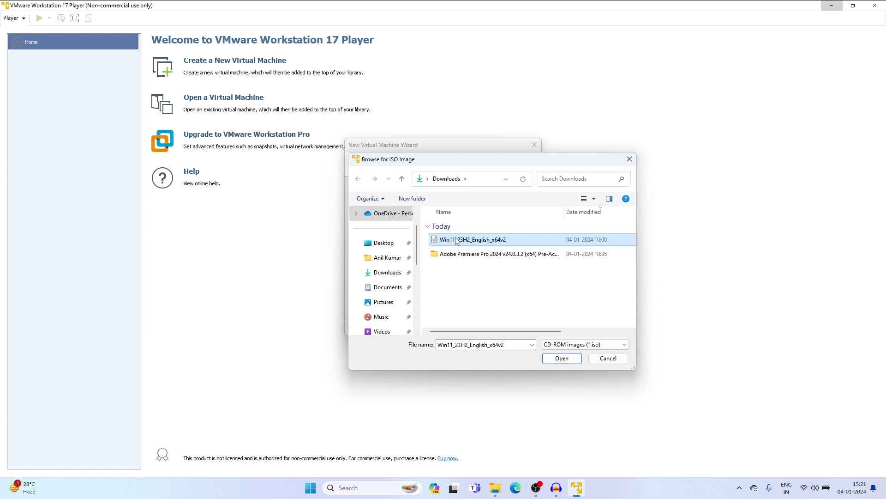
{"action": "left_click", "coordinate": [562, 359]}
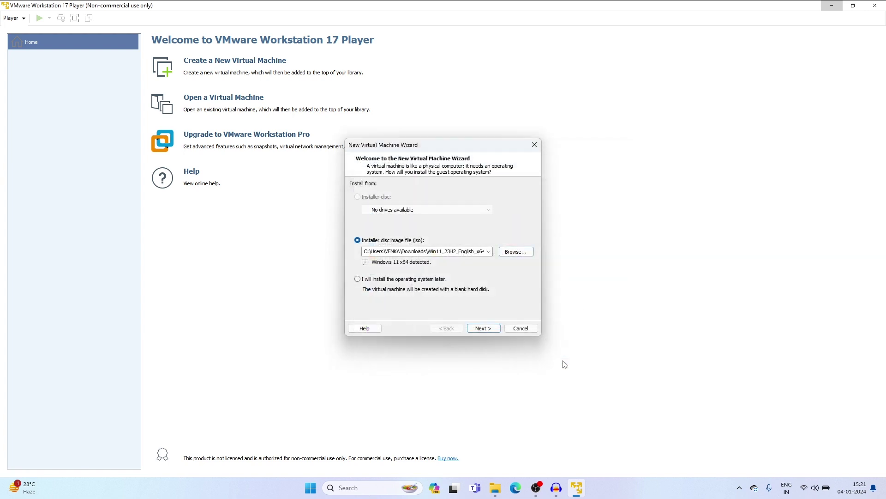
Keep the name Windows 11 x64 and encrypt all VM files with a password and confirmation
{"action": "left_click", "coordinate": [482, 328]}
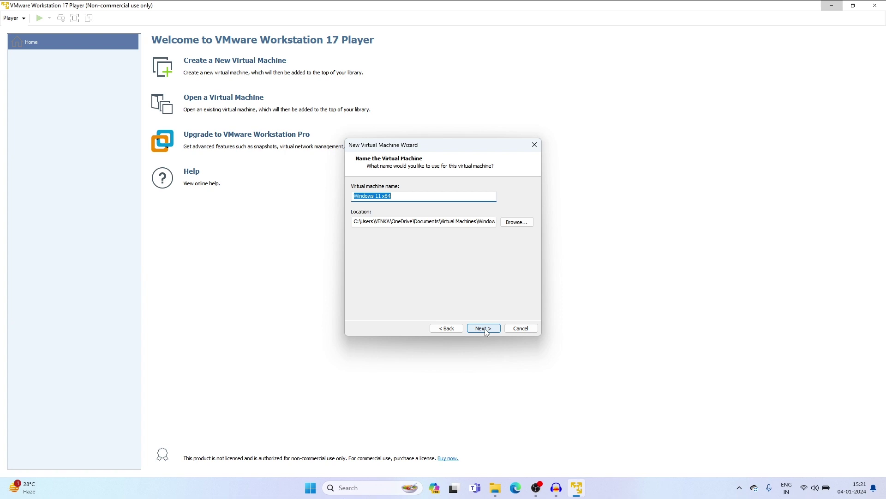
{"action": "left_click", "coordinate": [485, 329]}
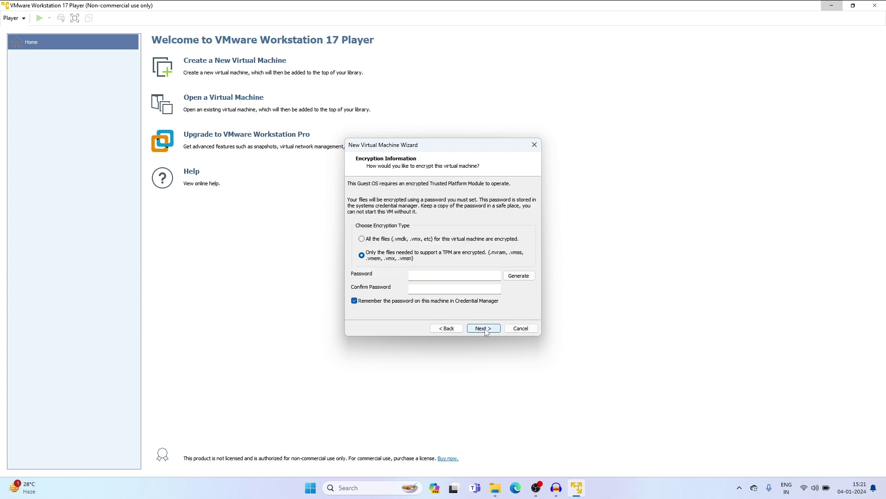
{"action": "left_click", "coordinate": [432, 241]}
{"action": "left_click", "coordinate": [435, 276]}
{"action": "type", "text": "12345678"}
{"action": "key", "text": "Tab"}
{"action": "type", "text": "1234"}
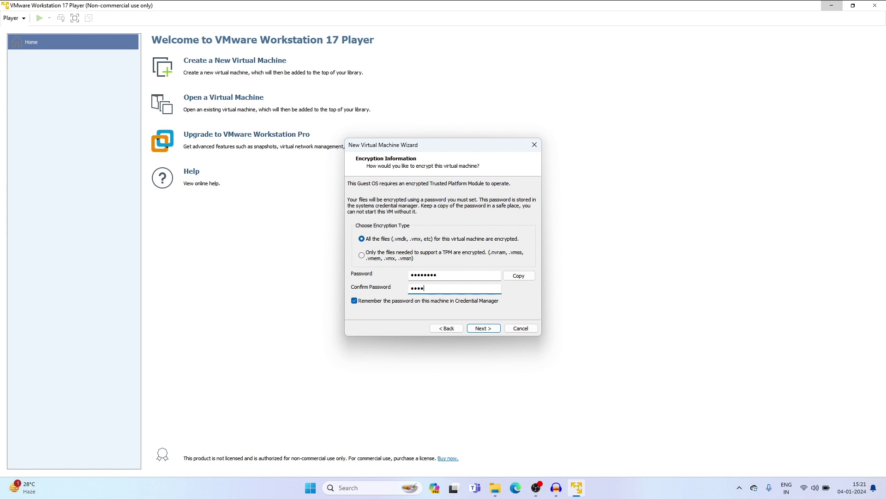
{"action": "type", "text": "5678"}
{"action": "left_click", "coordinate": [482, 328]}
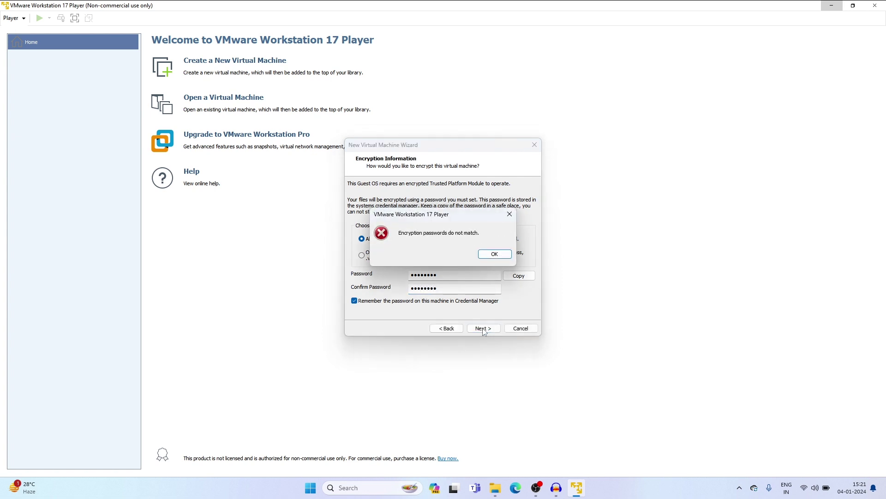
Dismiss the password mismatch error and retype the encryption password in both fields
{"action": "left_click", "coordinate": [498, 257]}
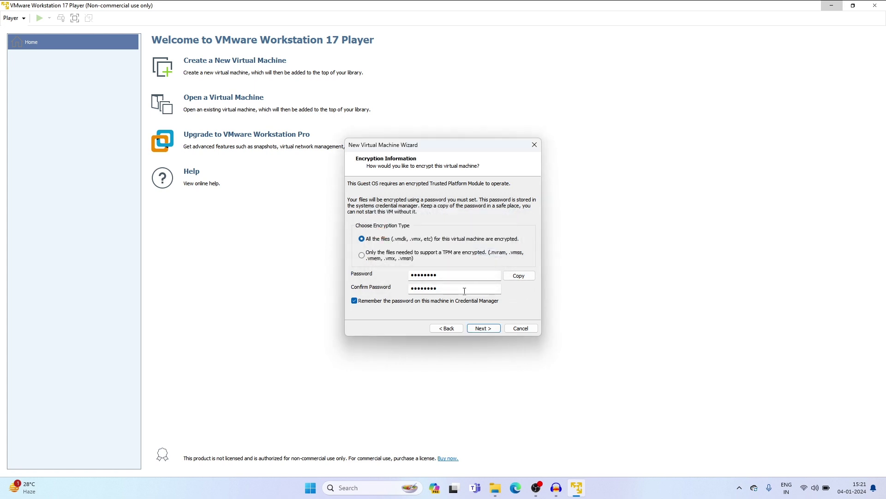
{"action": "left_click", "coordinate": [448, 277]}
{"action": "key", "text": "ctrl+a"}
{"action": "type", "text": "••••••••"}
{"action": "key", "text": "Tab"}
{"action": "type", "text": "••••••••"}
Keep the 64 GB maximum disk size and finish creating the Windows 11 x64 VM
{"action": "left_click", "coordinate": [481, 329]}
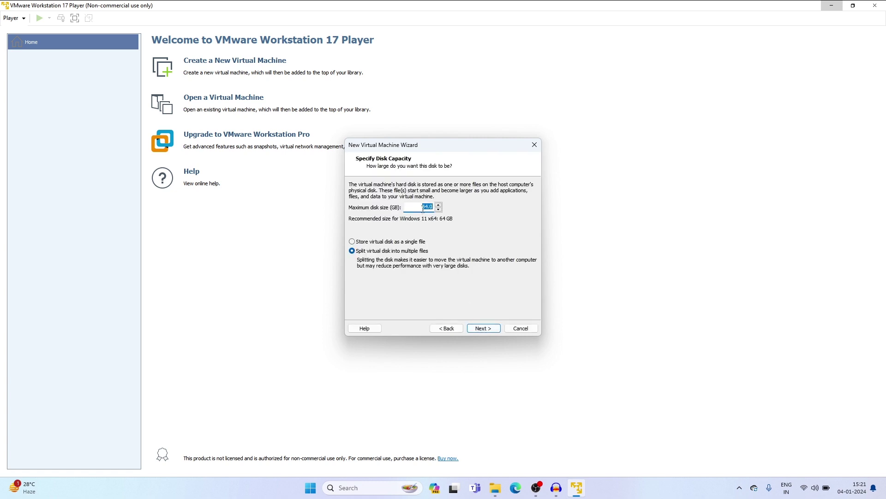
{"action": "left_click", "coordinate": [422, 207]}
{"action": "left_click", "coordinate": [490, 329]}
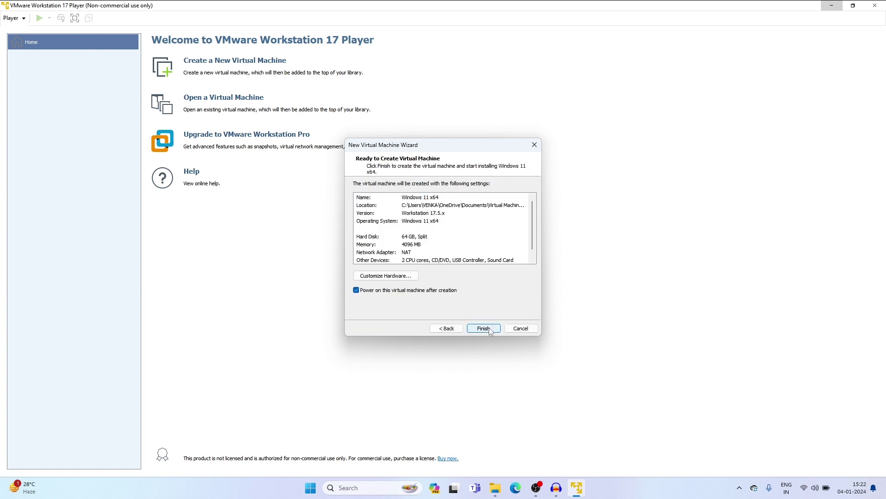
{"action": "left_click", "coordinate": [488, 328]}
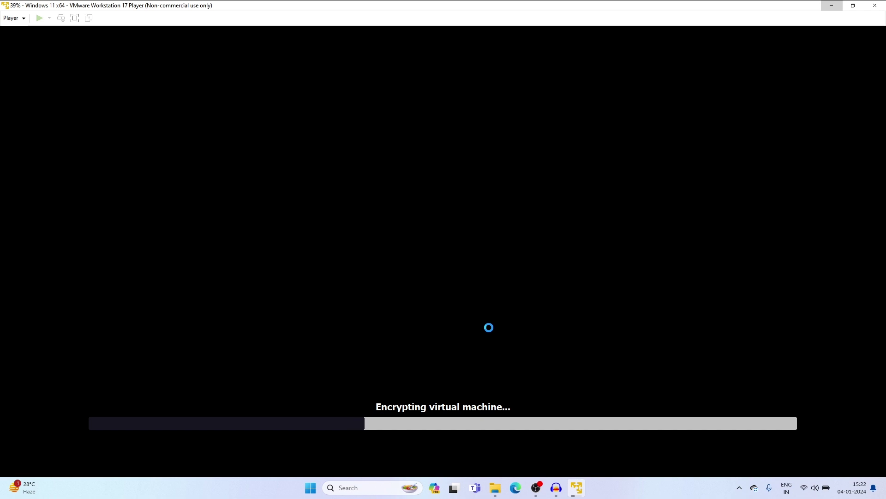
Switch the VM view to full screen and open the Player menu while encryption completes
{"action": "left_click", "coordinate": [75, 19]}
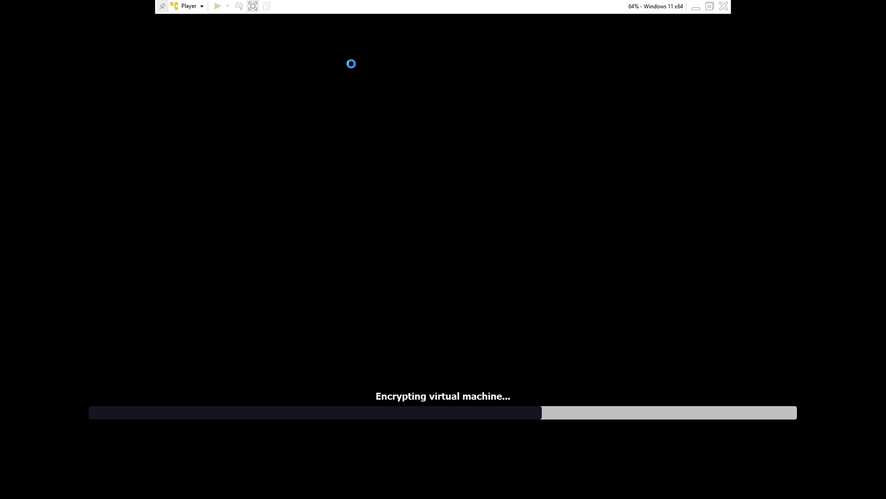
{"action": "left_click", "coordinate": [202, 7]}
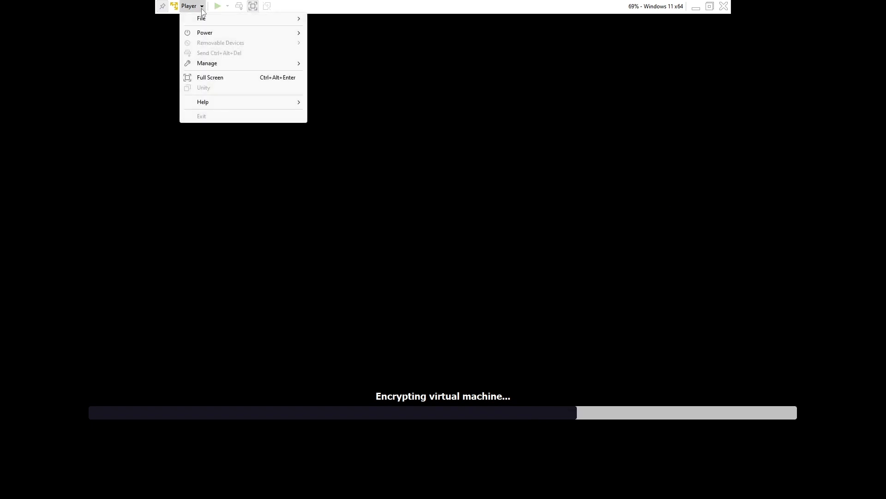
{"action": "mouse_move", "coordinate": [223, 64]}
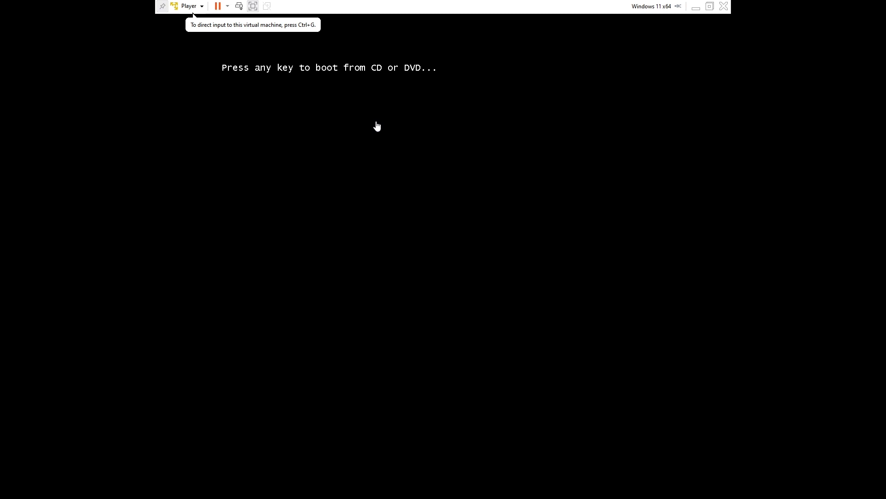
Capture keyboard input in the VM, then open the Player management options
{"action": "left_click", "coordinate": [377, 126]}
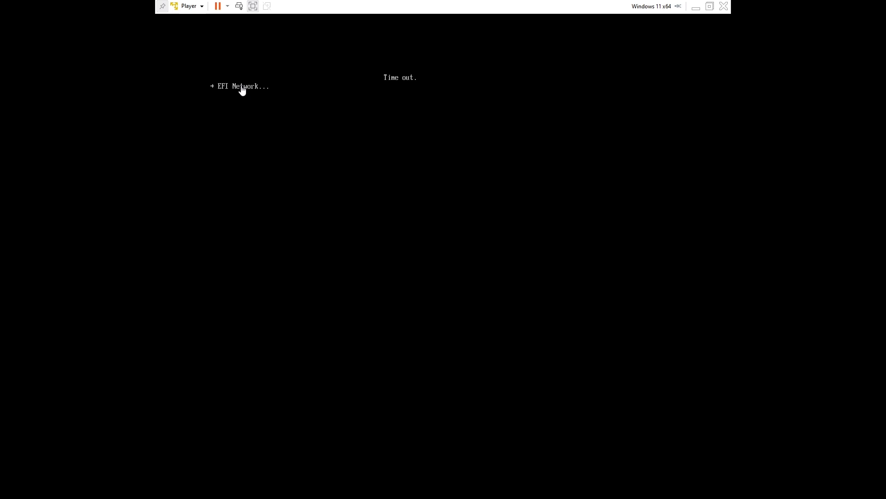
{"action": "left_click", "coordinate": [194, 6]}
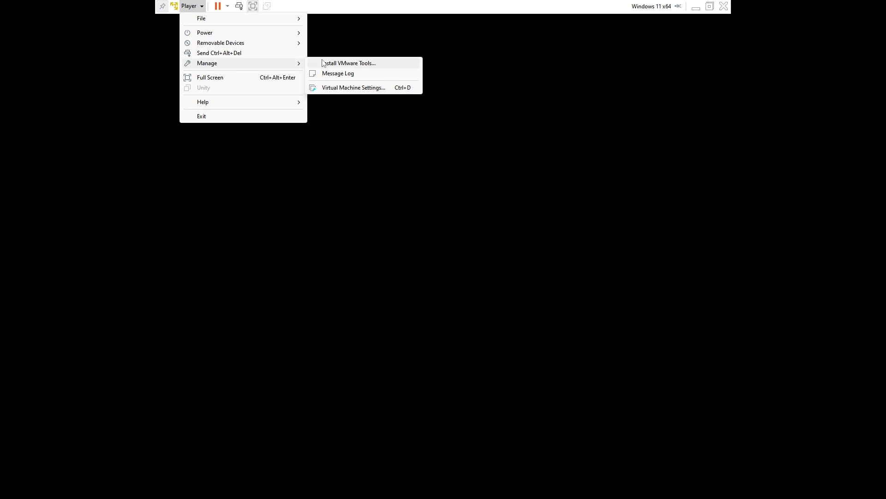
{"action": "left_click", "coordinate": [330, 89]}
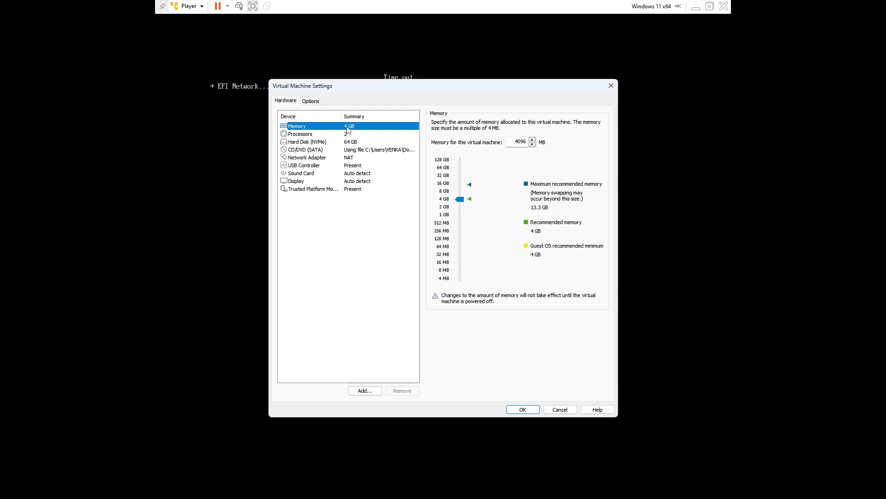
{"action": "left_click", "coordinate": [343, 136]}
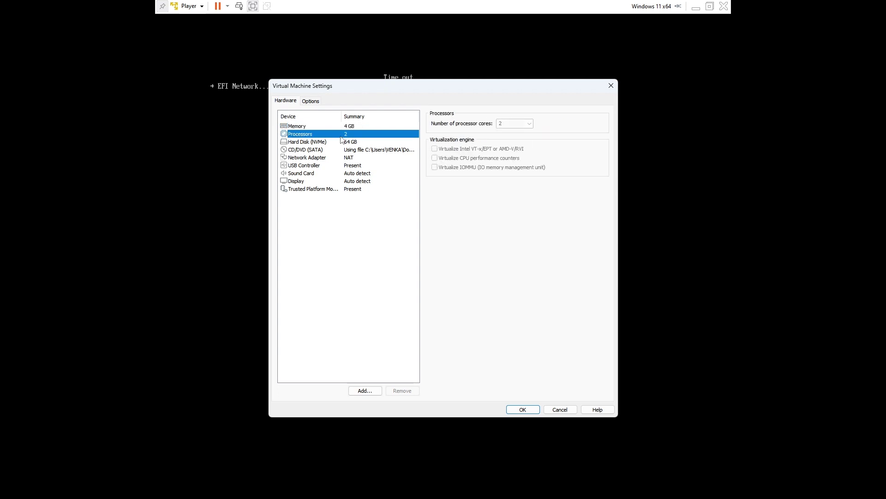
{"action": "left_click", "coordinate": [350, 143]}
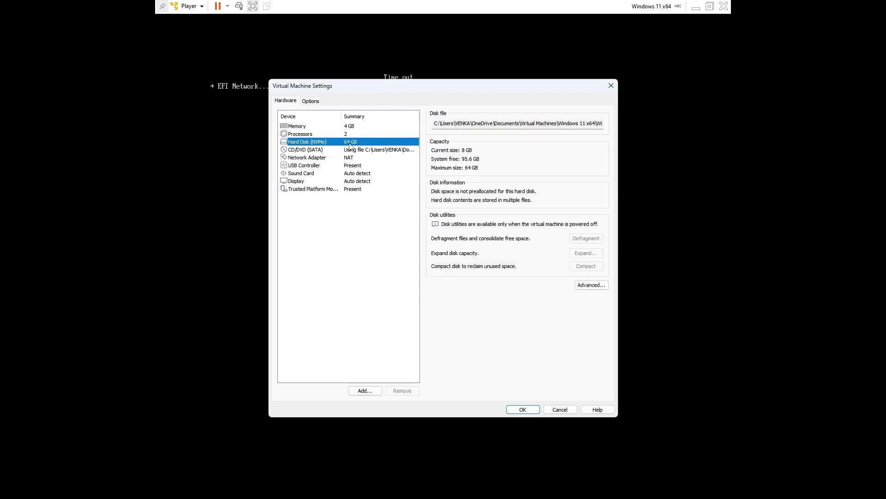
{"action": "left_click", "coordinate": [338, 160]}
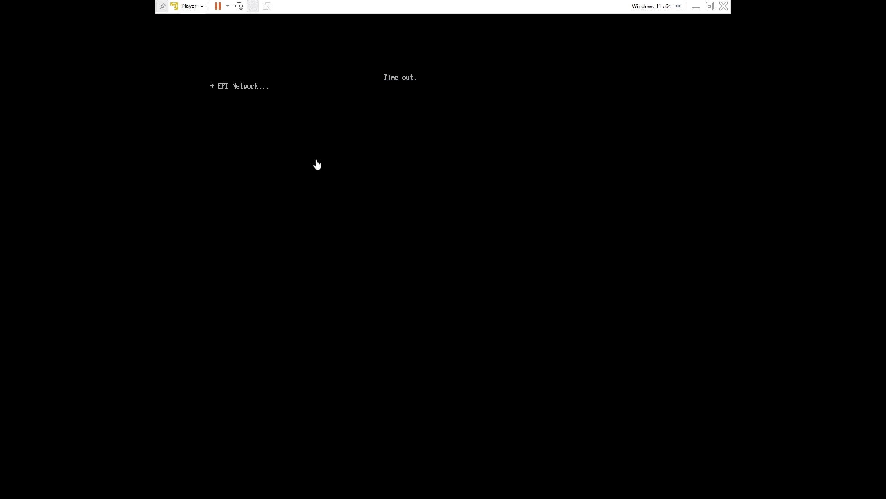
{"action": "left_click", "coordinate": [213, 86]}
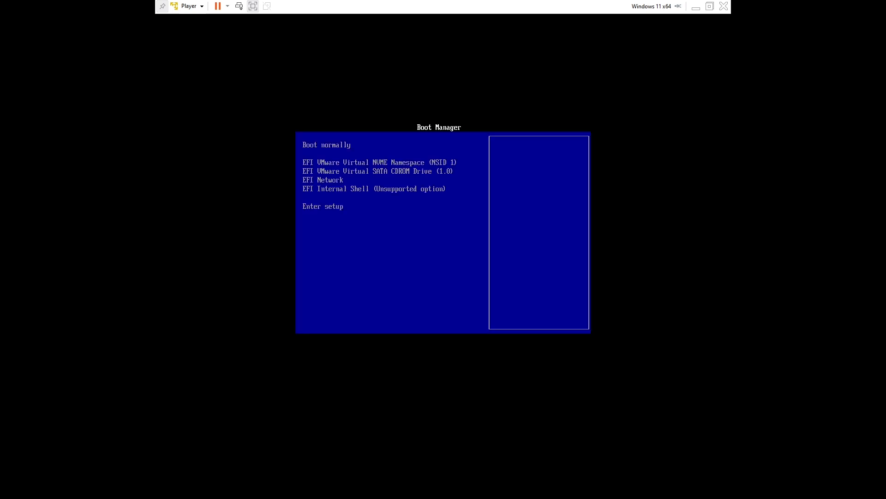
Boot the VM from the SATA CDROM drive and start Windows Setup from the disc
{"action": "key", "text": "Return"}
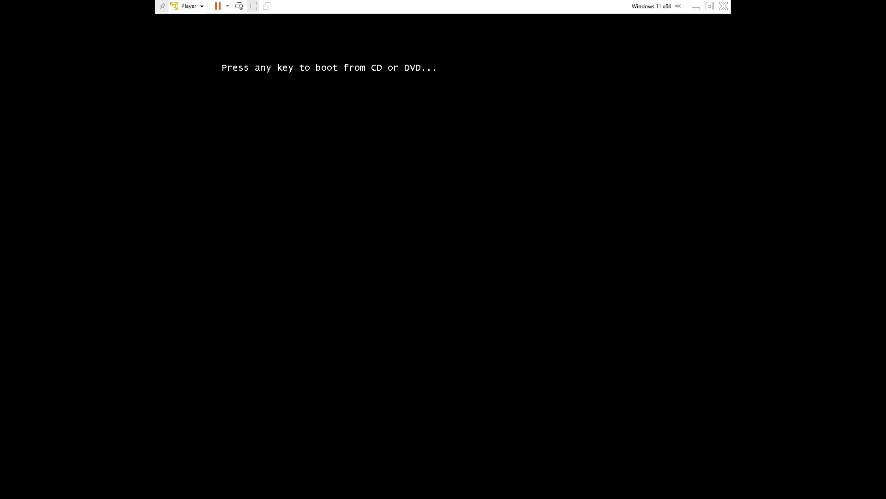
{"action": "key", "text": "Return"}
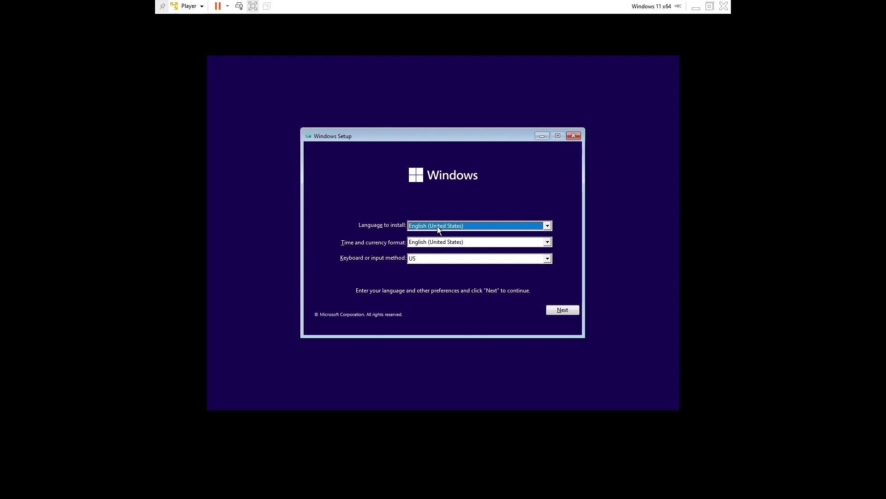
Keep English (United States) language settings and choose Install now
{"action": "left_click", "coordinate": [561, 311]}
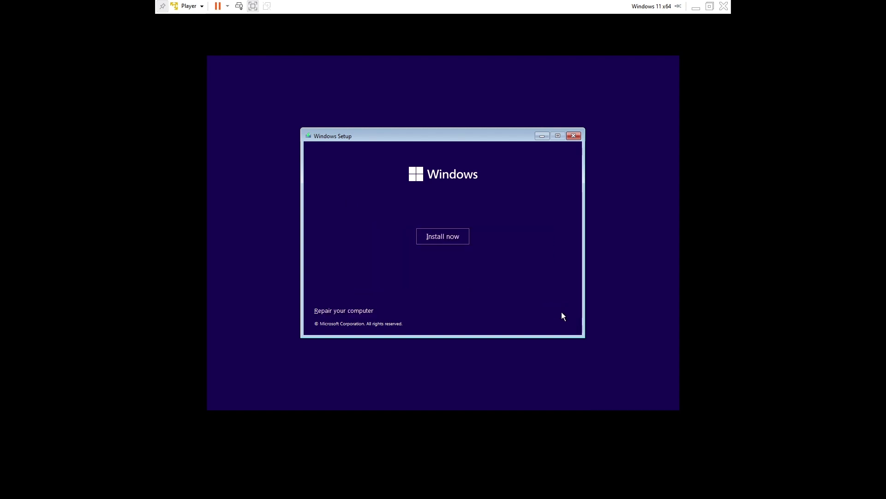
{"action": "left_click", "coordinate": [447, 236]}
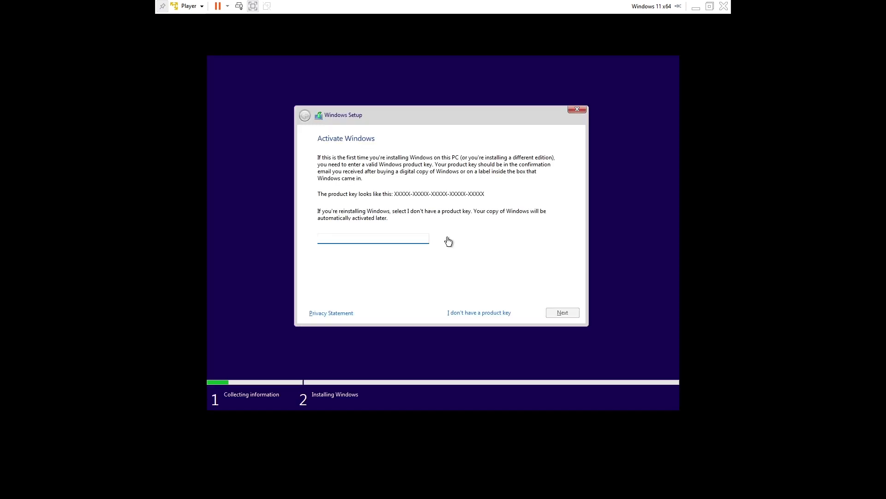
Skip the product key and select Windows 11 Pro as the edition to install
{"action": "left_click", "coordinate": [467, 312]}
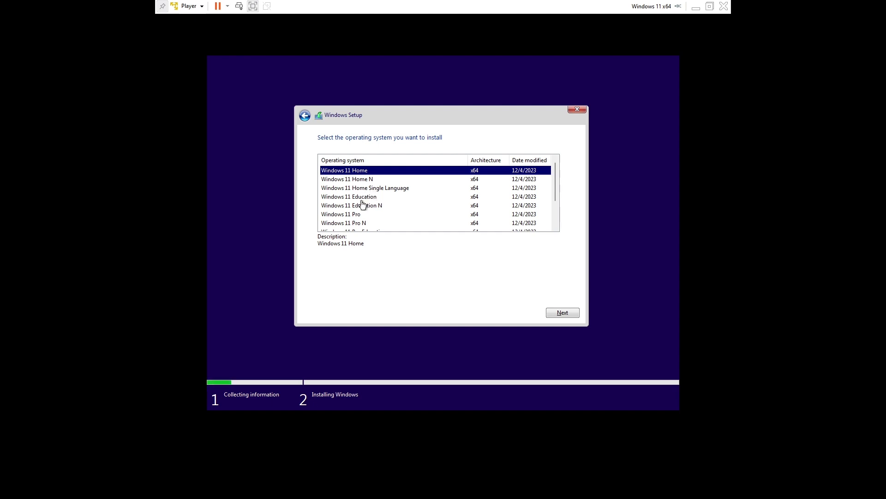
{"action": "left_click", "coordinate": [361, 215]}
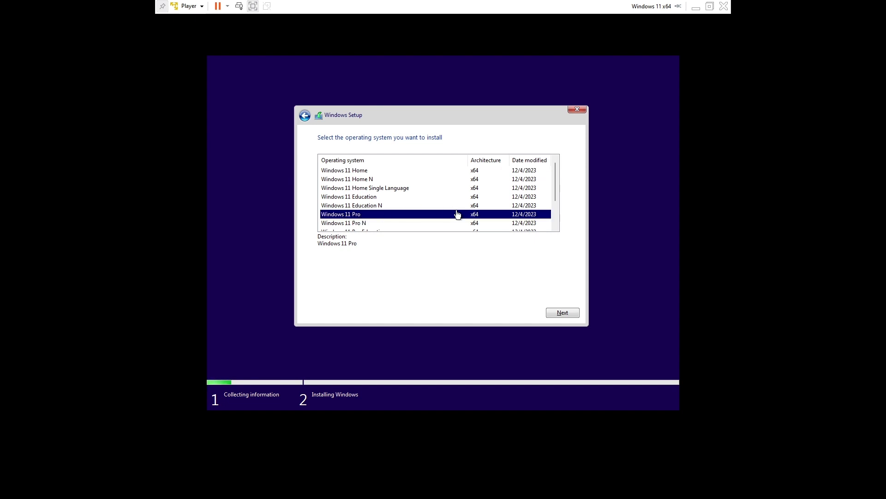
{"action": "left_click_drag", "start_coordinate": [555, 183], "coordinate": [556, 204]}
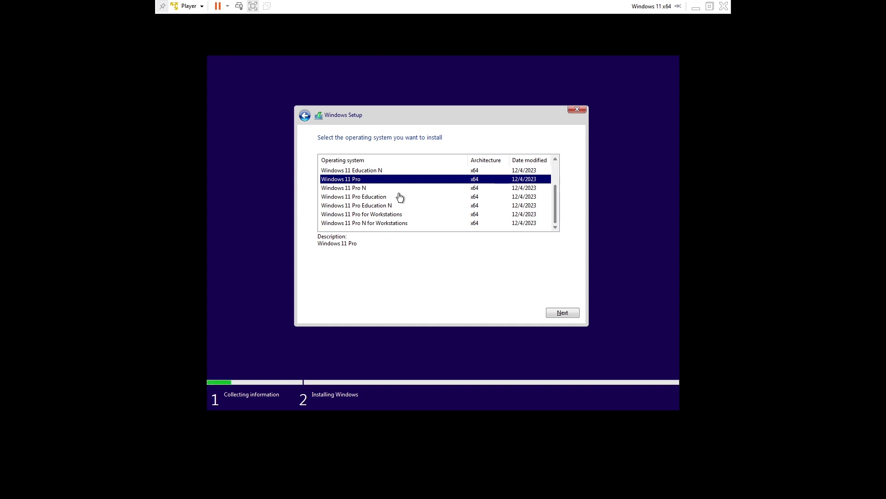
{"action": "left_click", "coordinate": [557, 311]}
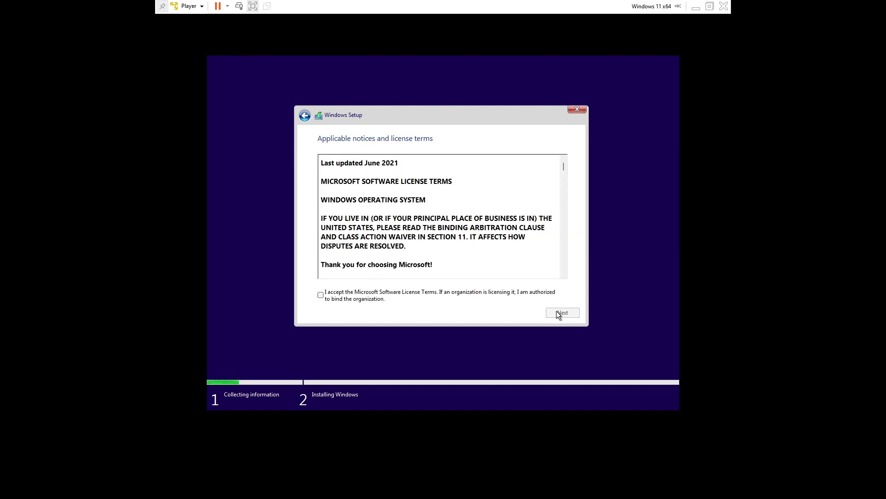
Accept the Microsoft license terms and choose a Custom (Windows only) installation
{"action": "left_click", "coordinate": [322, 296]}
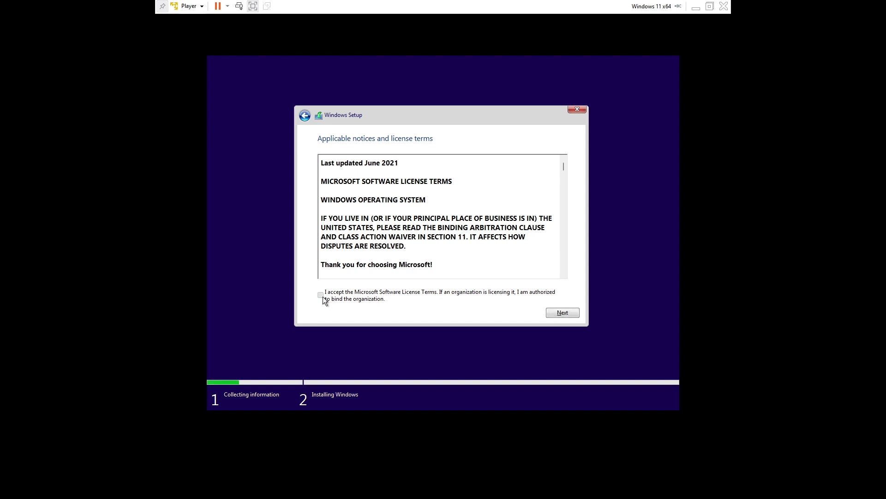
{"action": "left_click", "coordinate": [572, 315]}
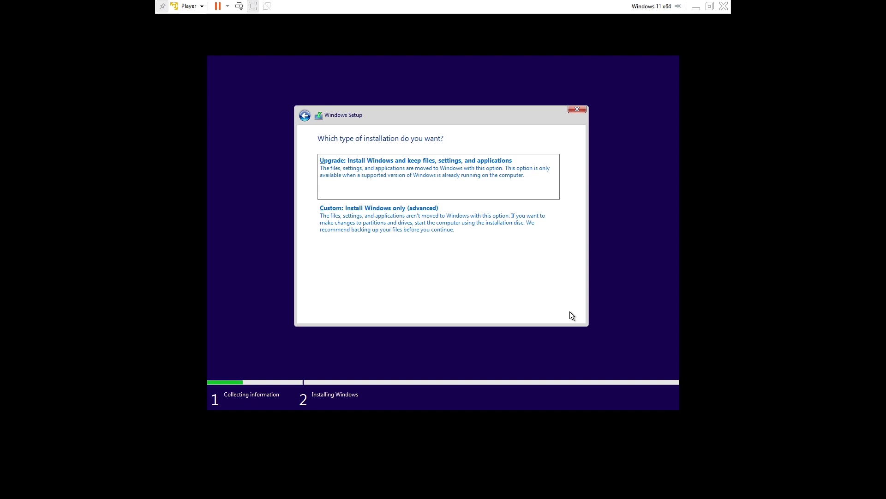
{"action": "left_click", "coordinate": [422, 225]}
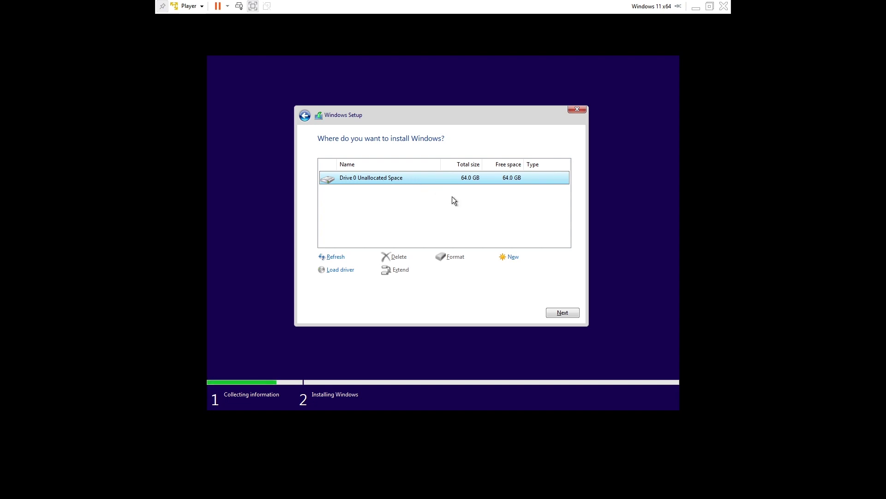
Create a full-size partition on the 64 GB drive and install onto the 63.9 GB Partition 3
{"action": "left_click", "coordinate": [510, 260]}
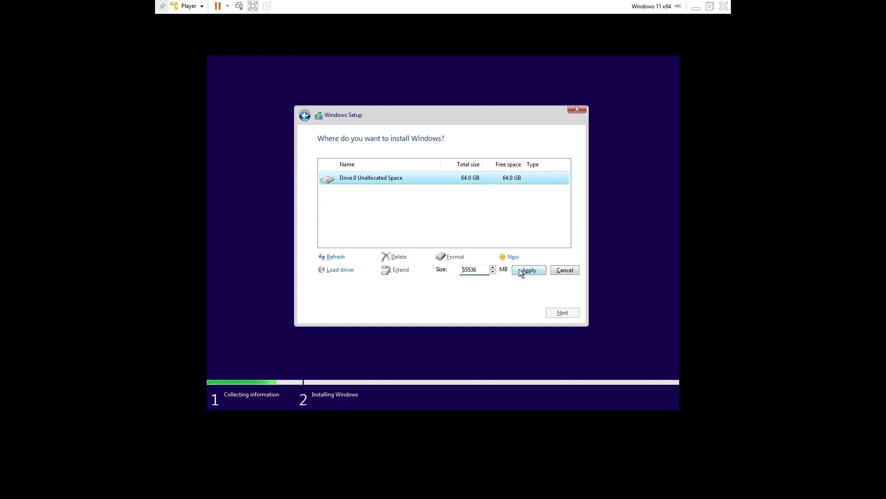
{"action": "left_click", "coordinate": [519, 270]}
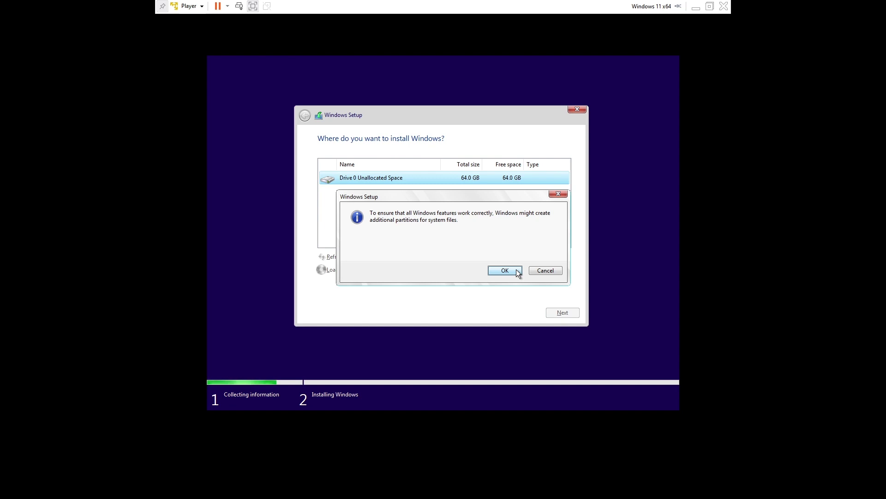
{"action": "left_click", "coordinate": [516, 269]}
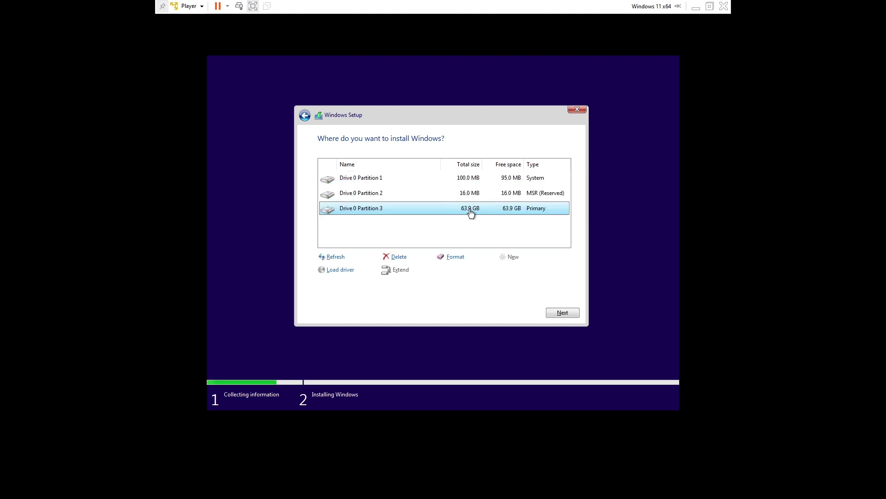
{"action": "left_click", "coordinate": [483, 195]}
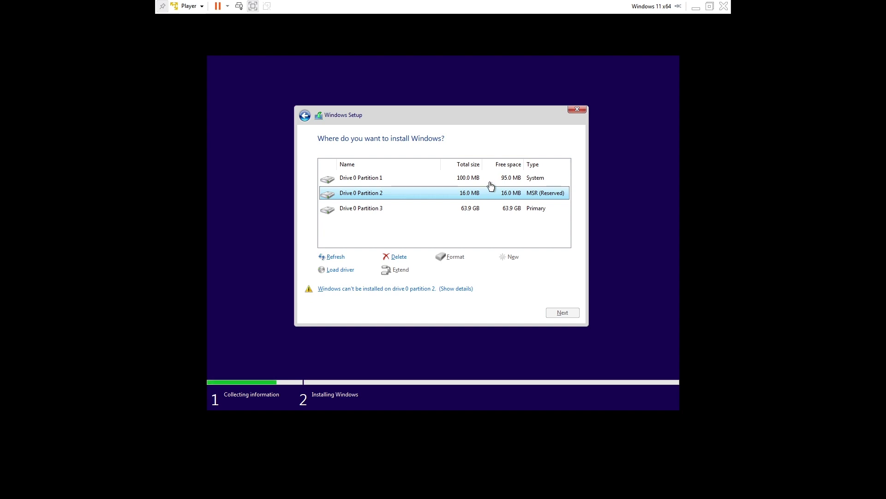
{"action": "left_click", "coordinate": [491, 180]}
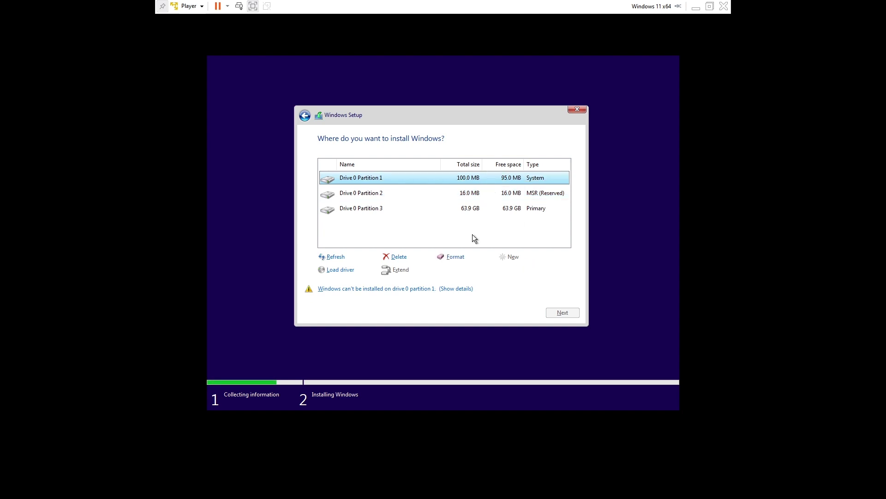
{"action": "left_click", "coordinate": [429, 209]}
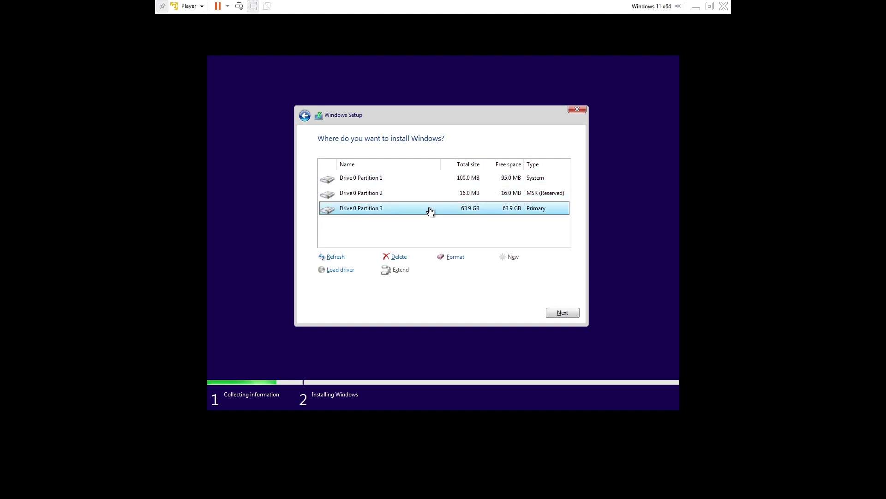
{"action": "left_click", "coordinate": [553, 311]}
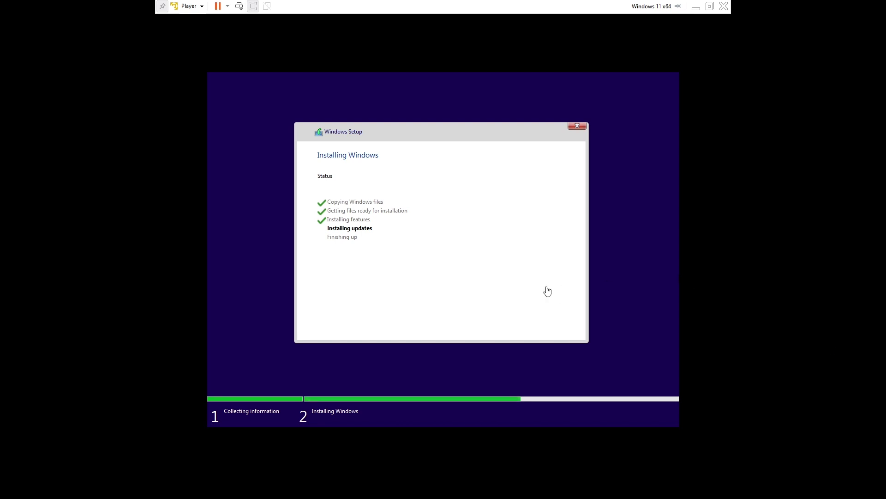
Exit full screen and let setup reboot to the country or region page
{"action": "left_click", "coordinate": [253, 8]}
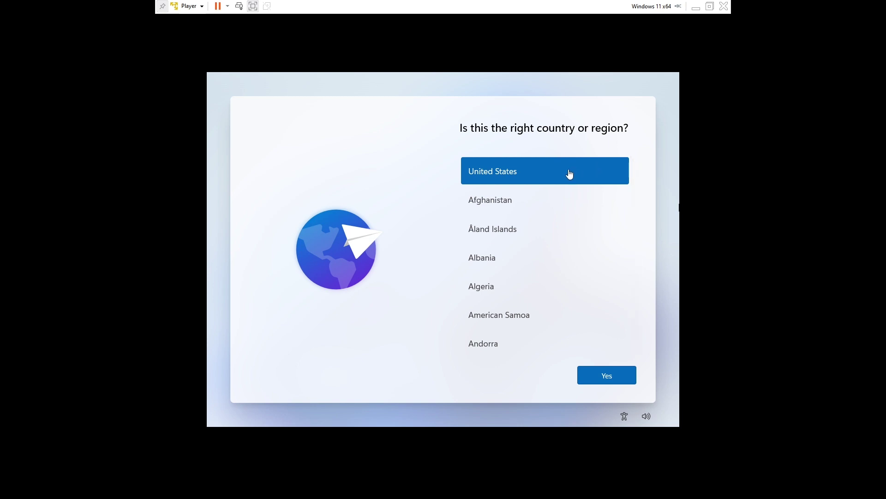
Confirm United States as the country or region in Windows setup
{"action": "left_click", "coordinate": [628, 380]}
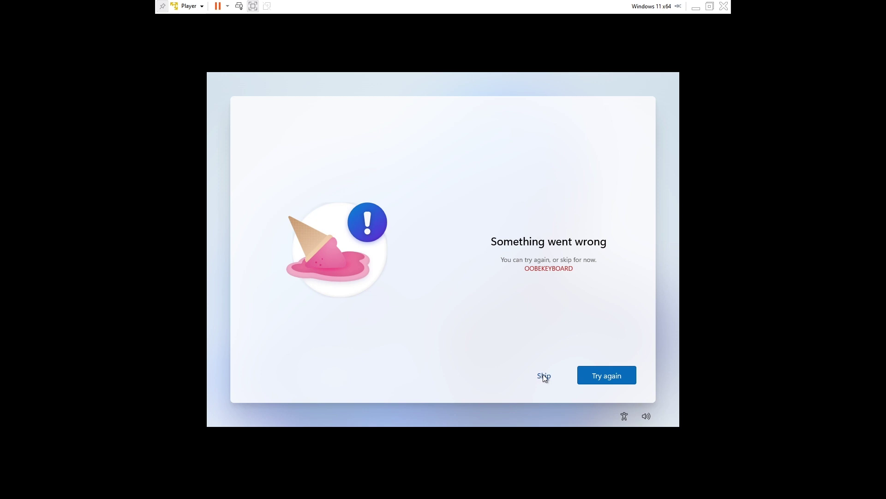
Skip the failed OOBEKEYBOARD keyboard step in Windows setup
{"action": "key", "text": "ctrl+a"}
{"action": "left_click", "coordinate": [542, 374]}
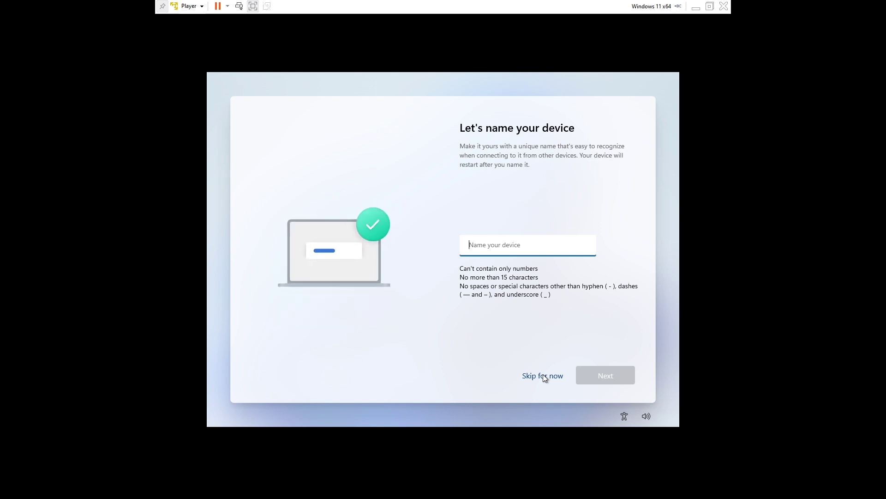
Enter a device name, correcting a typo, and submit it so setup restarts
{"action": "type", "text": "SA"}
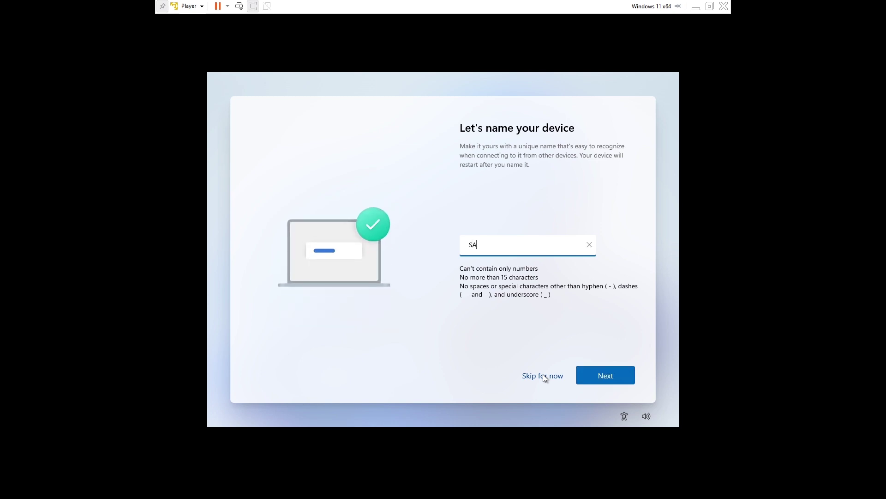
{"action": "type", "text": "JA"}
{"action": "key", "text": "BackSpace"}
{"action": "key", "text": "BackSpace"}
{"action": "key", "text": "BackSpace"}
{"action": "type", "text": "andeep"}
{"action": "key", "text": "Tab"}
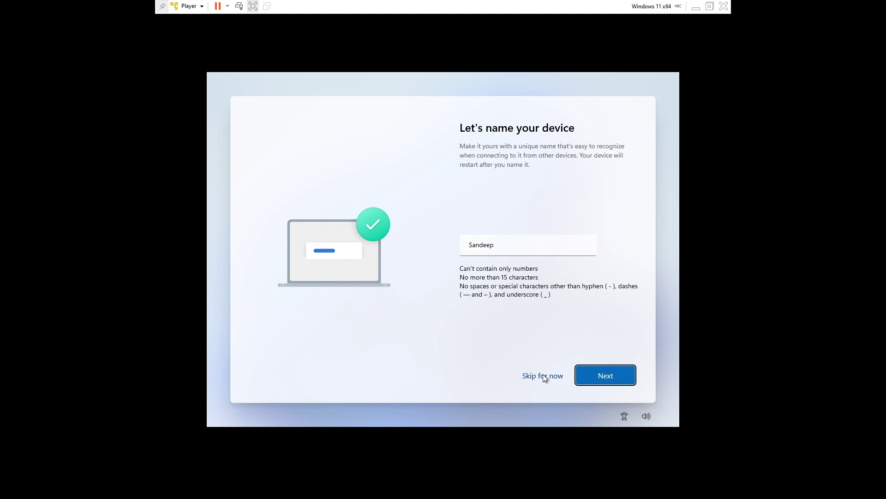
{"action": "key", "text": "Return"}
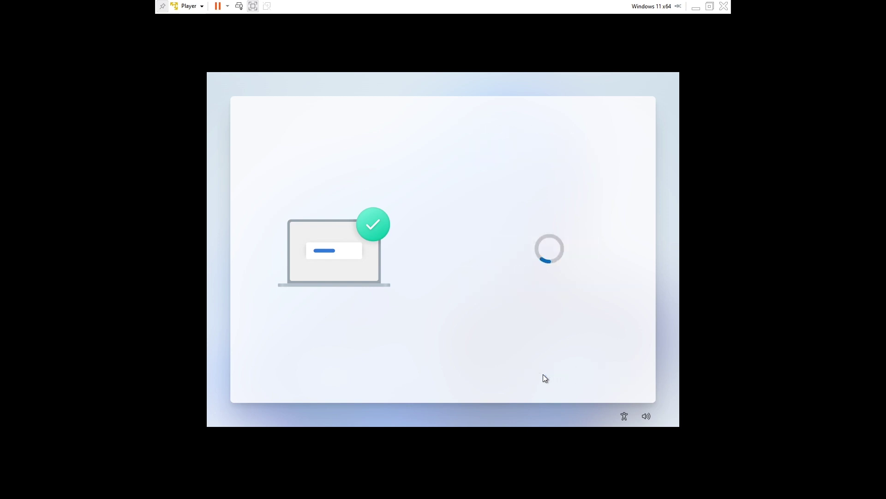